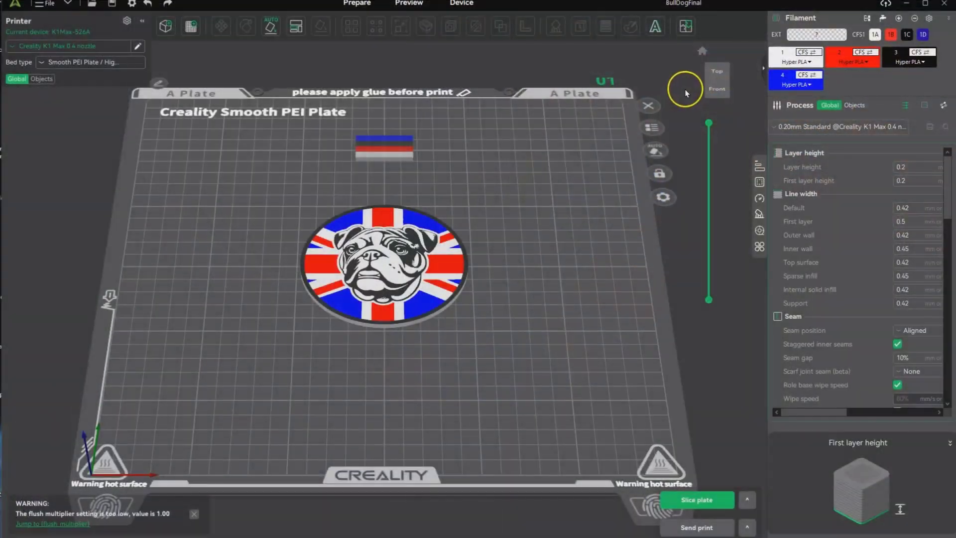
- Select the 96 × 96 × 3 mm Union Jack bulldog disc on the build plate
left_click(413, 258)
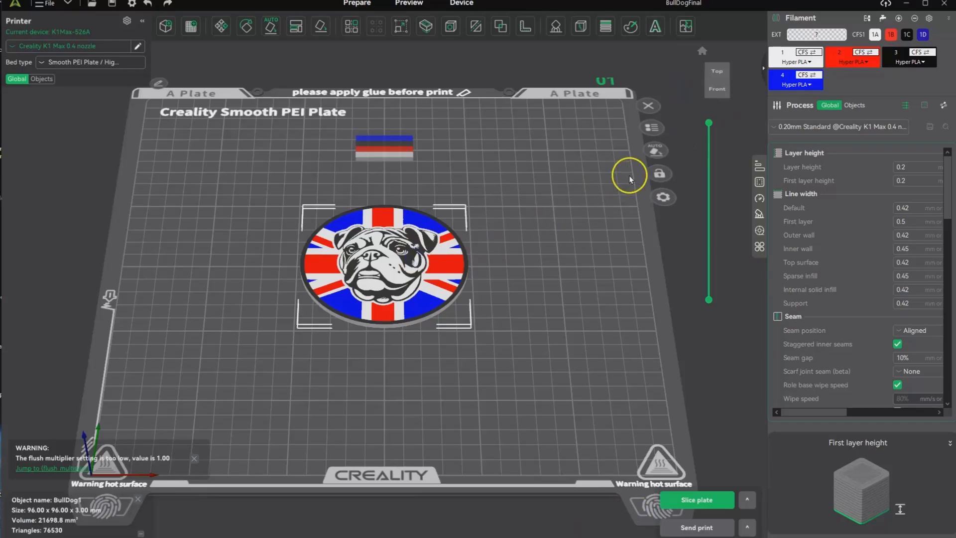
- Try colour painting with red smart-fill and black triangle tools, then open Move showing position 149.89, 149.99, 1.50 mm
left_click(631, 26)
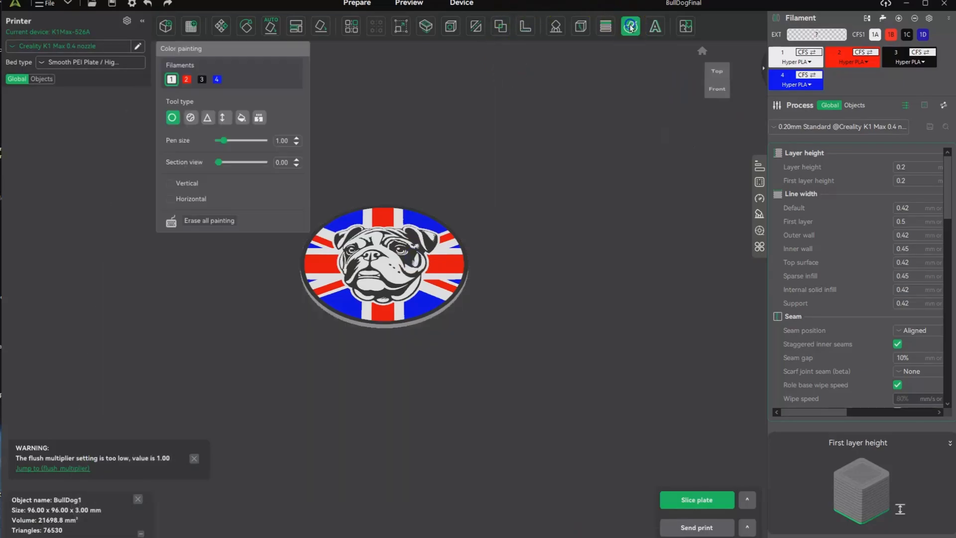
scroll(420, 260, "up", 5)
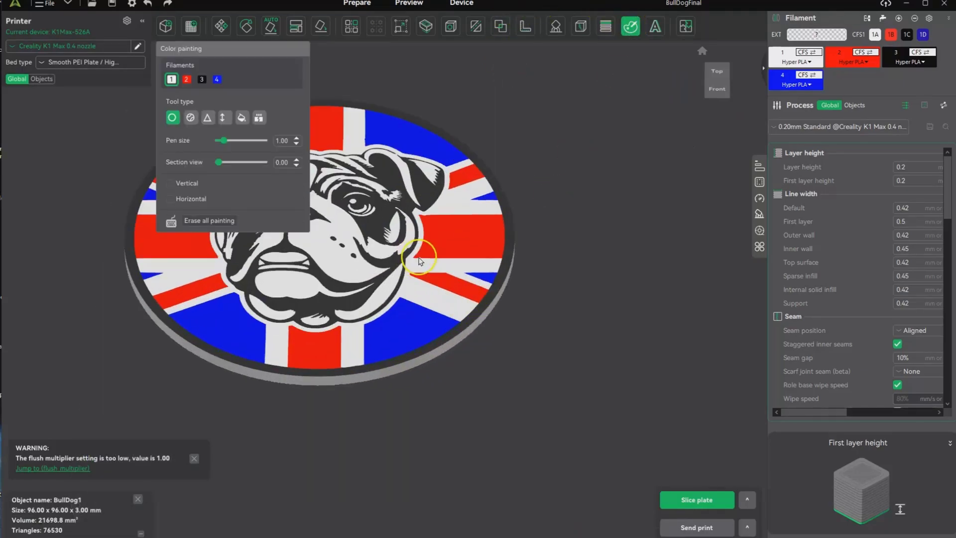
left_click(187, 79)
left_click(242, 119)
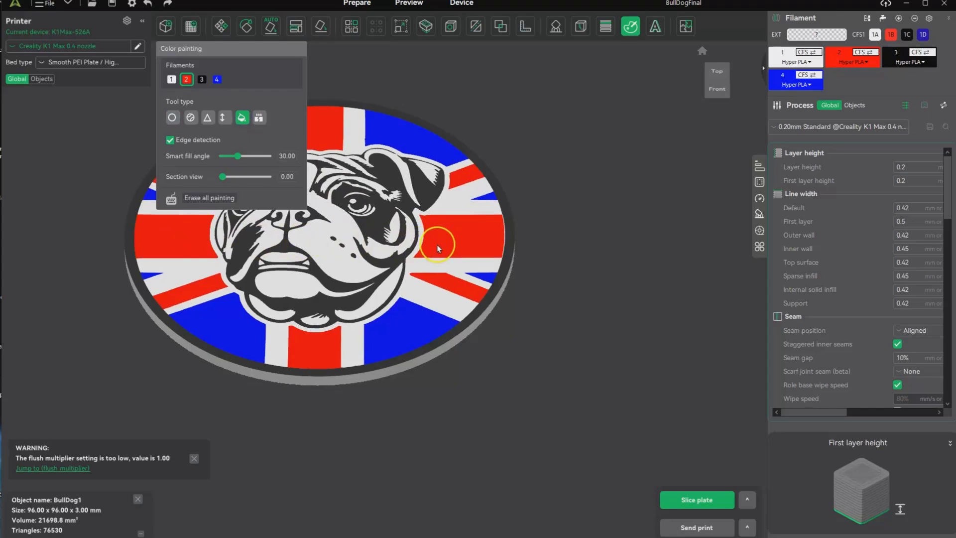
left_click(202, 79)
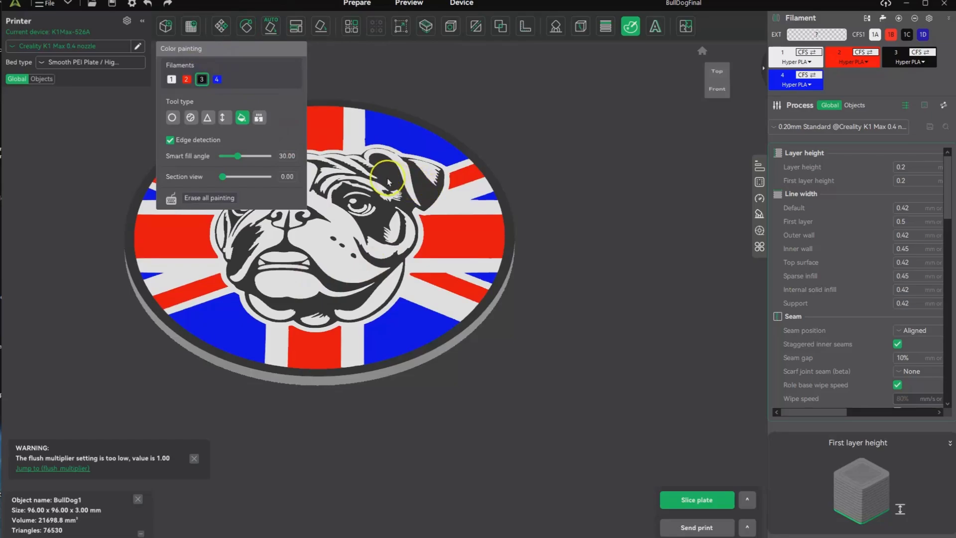
left_click(207, 117)
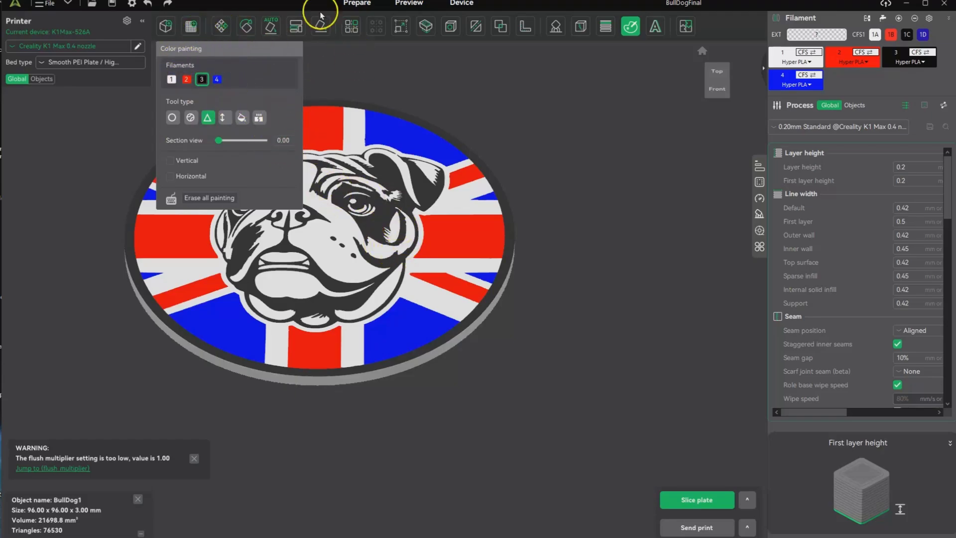
left_click(222, 27)
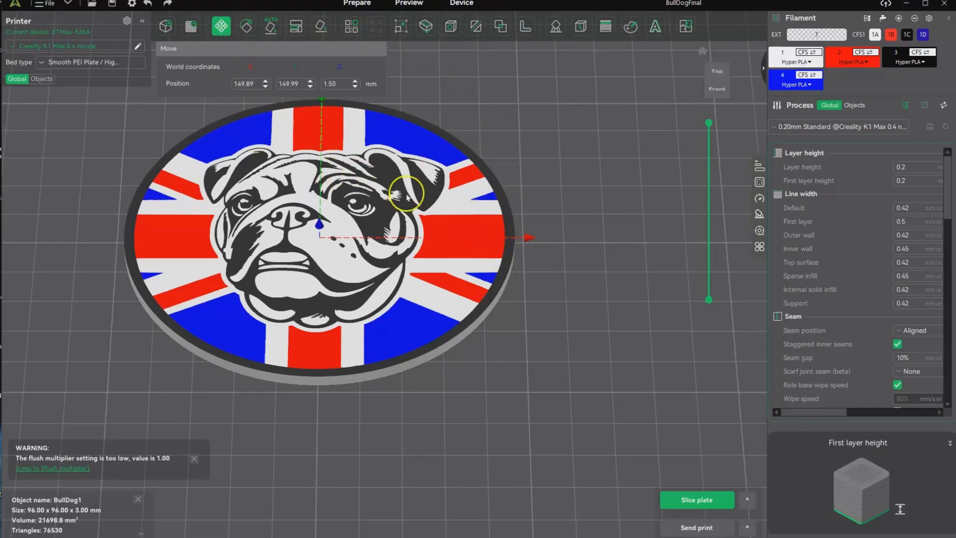
- Rotate the coaster about Y to 180, 0, 180 so it lies face-down, then open Variable layer height
scroll(462, 172, "down", 5)
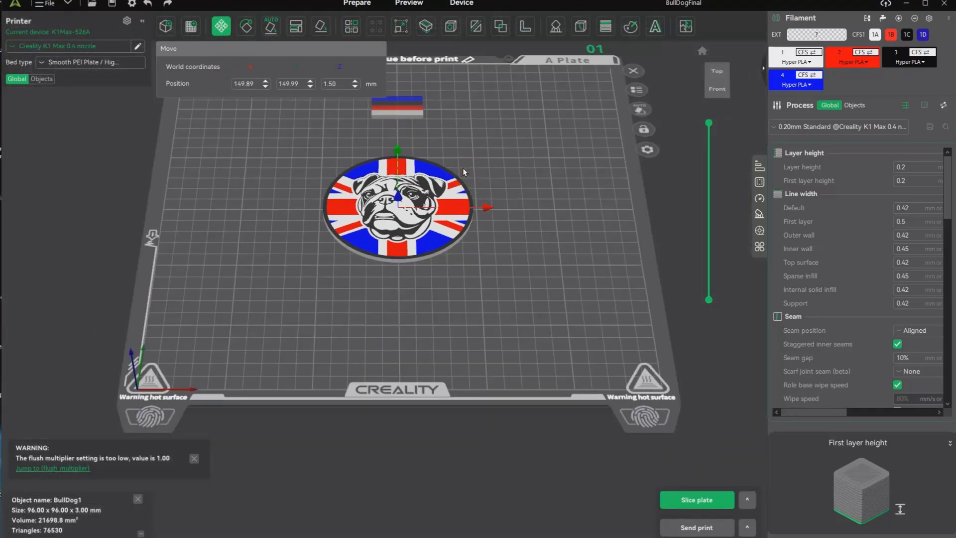
right_click_drag(511, 166, 541, 234)
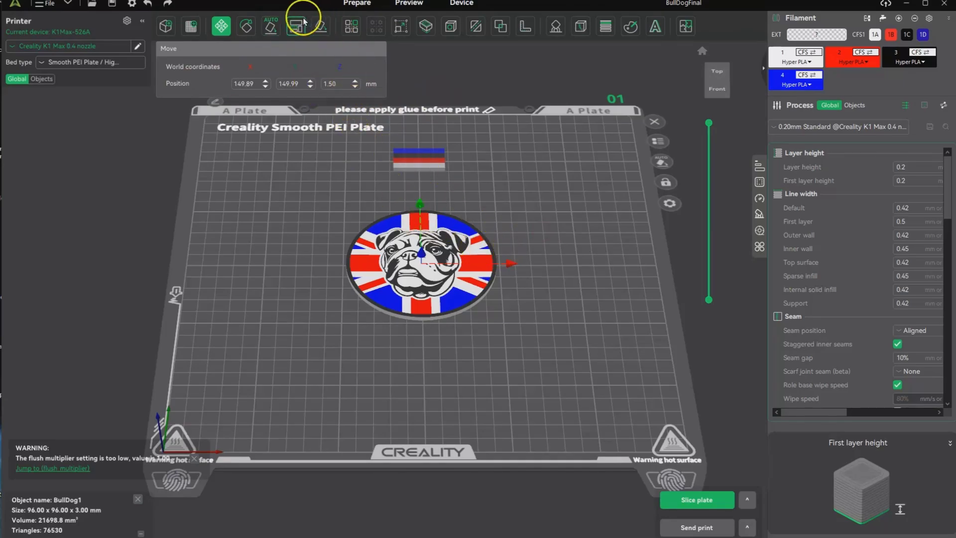
left_click(246, 26)
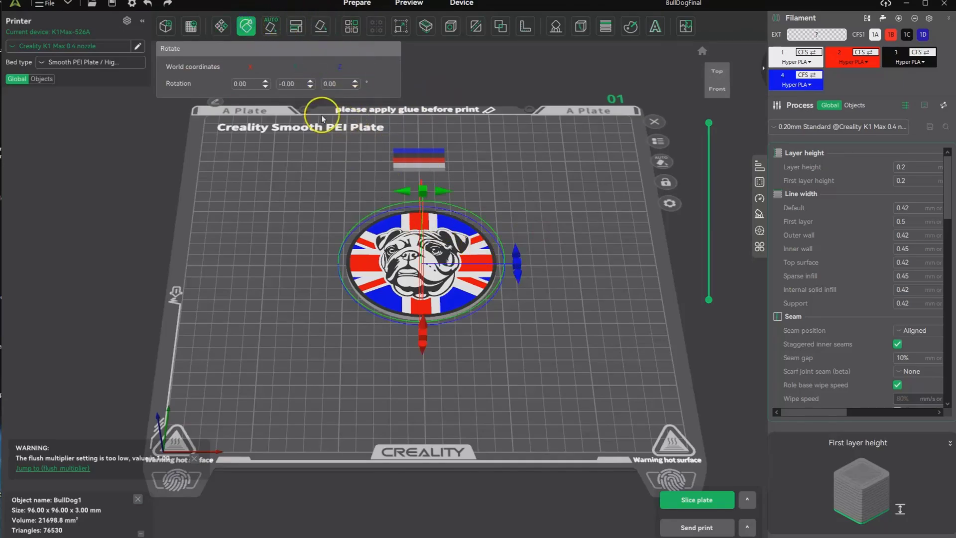
left_click(311, 83)
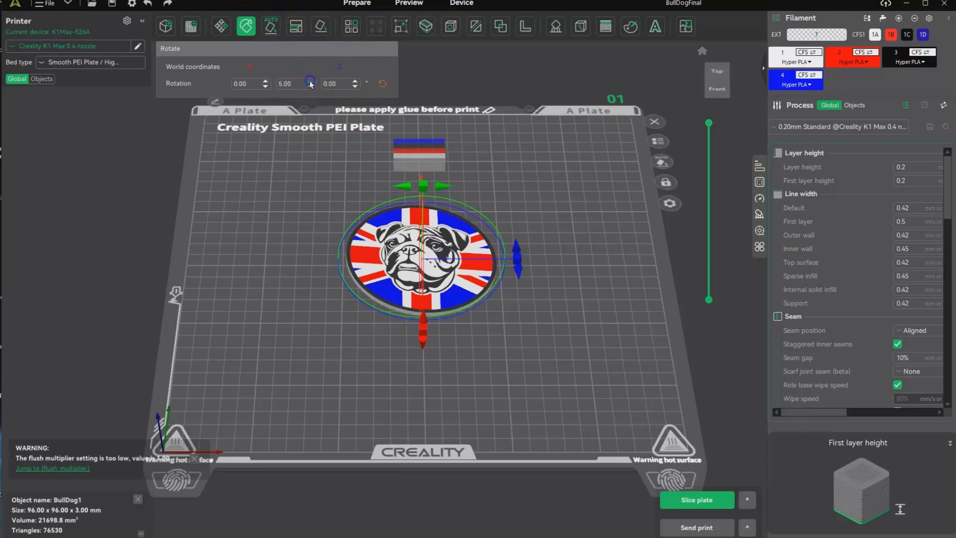
left_click(311, 83)
left_click(310, 83)
left_click(311, 83)
left_click(310, 83)
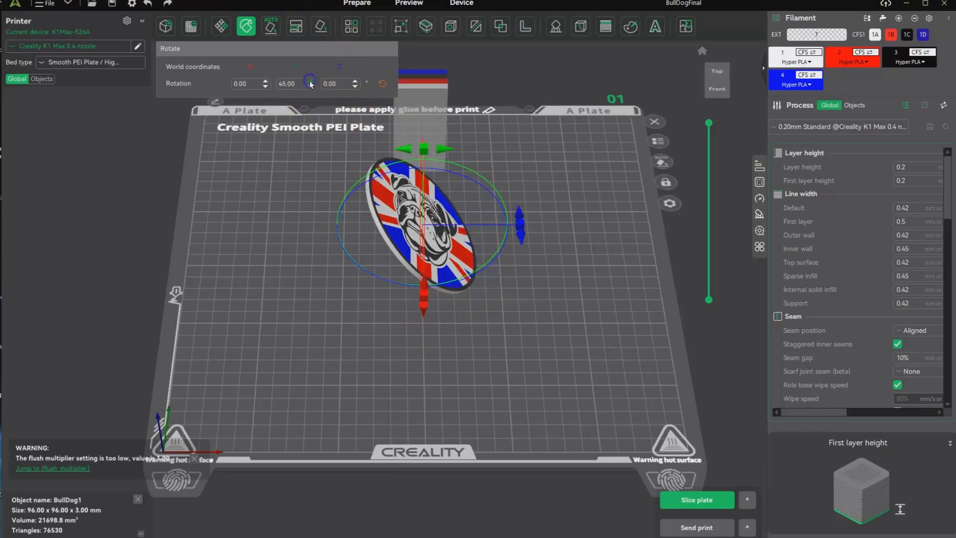
left_click(310, 83)
left_click(310, 83)
left_click(310, 82)
left_click(310, 82)
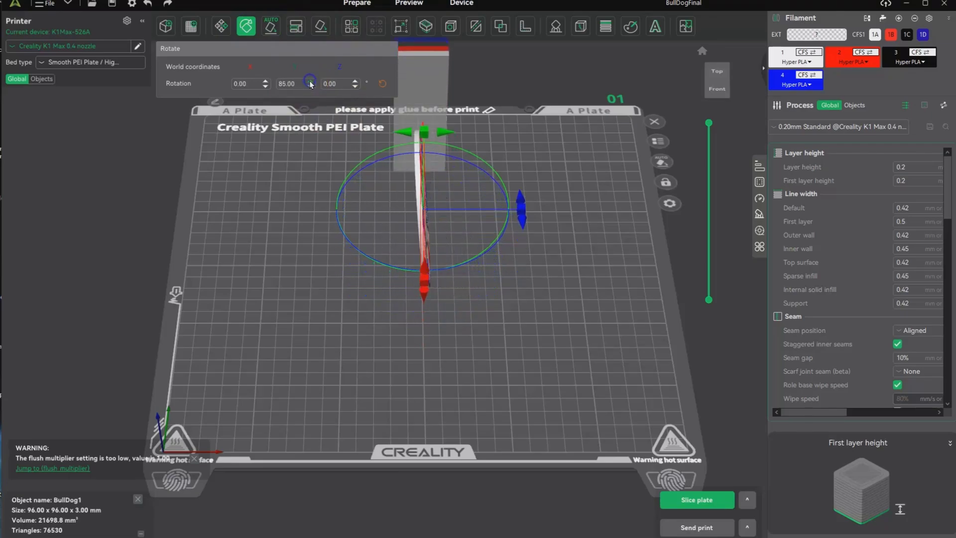
left_click(310, 83)
left_click(310, 83)
left_click(310, 83)
left_click(311, 84)
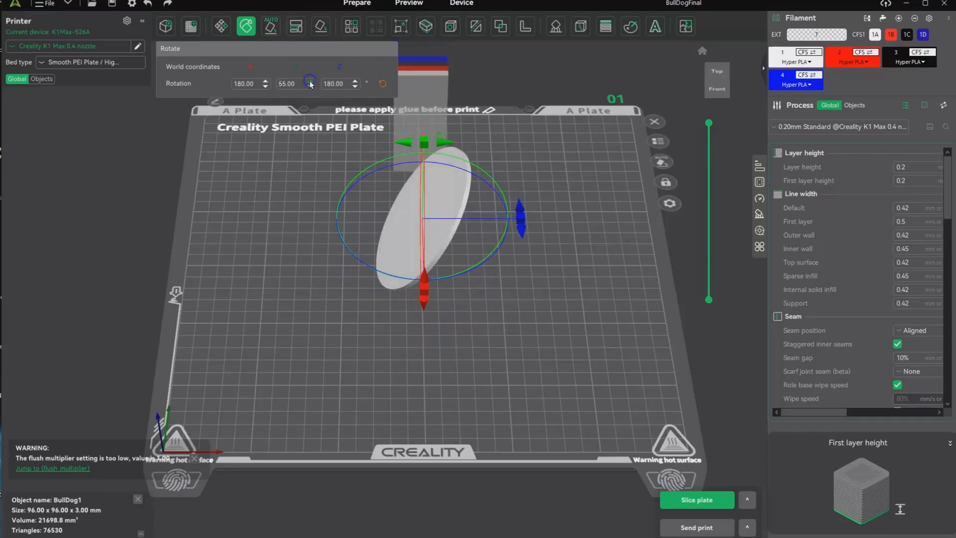
left_click(310, 82)
left_click(311, 83)
left_click(310, 83)
left_click(309, 83)
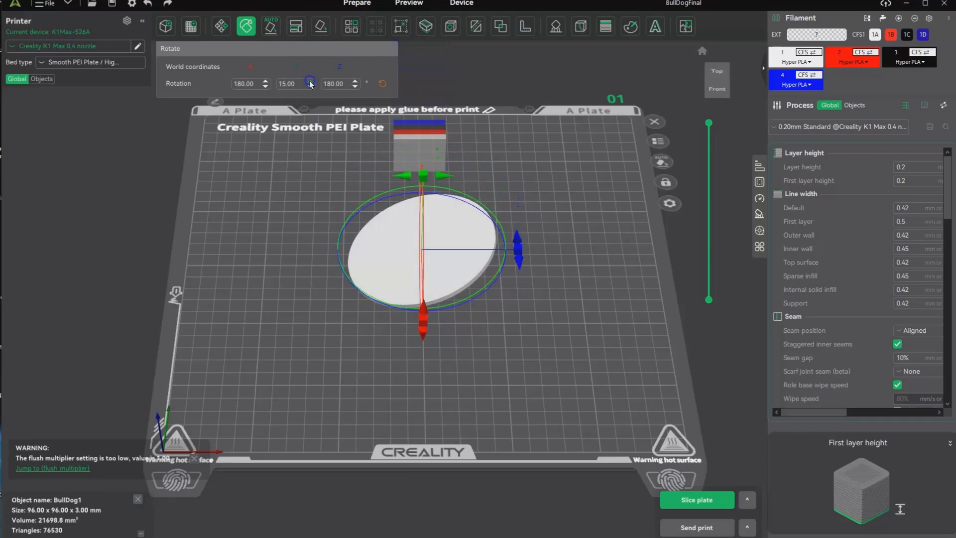
left_click(309, 83)
left_click(310, 83)
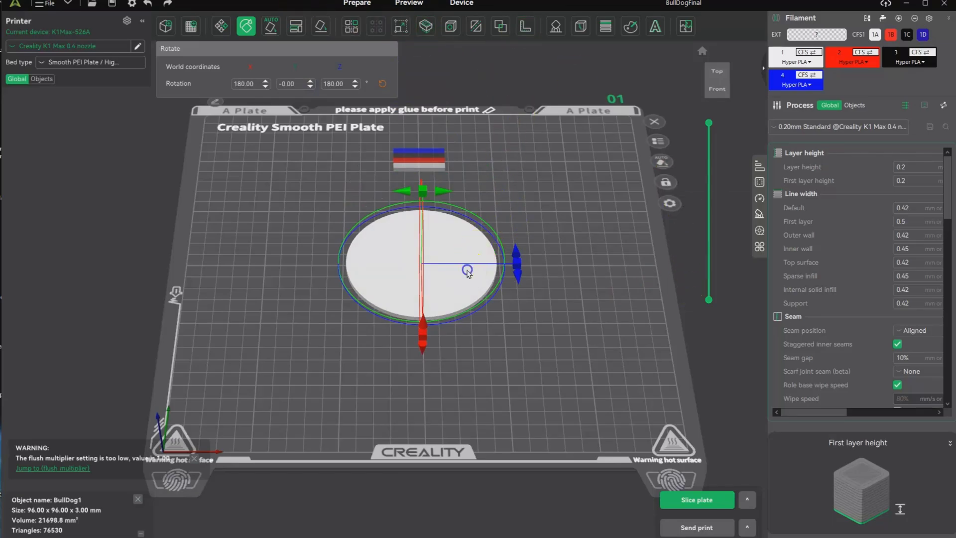
left_click(605, 28)
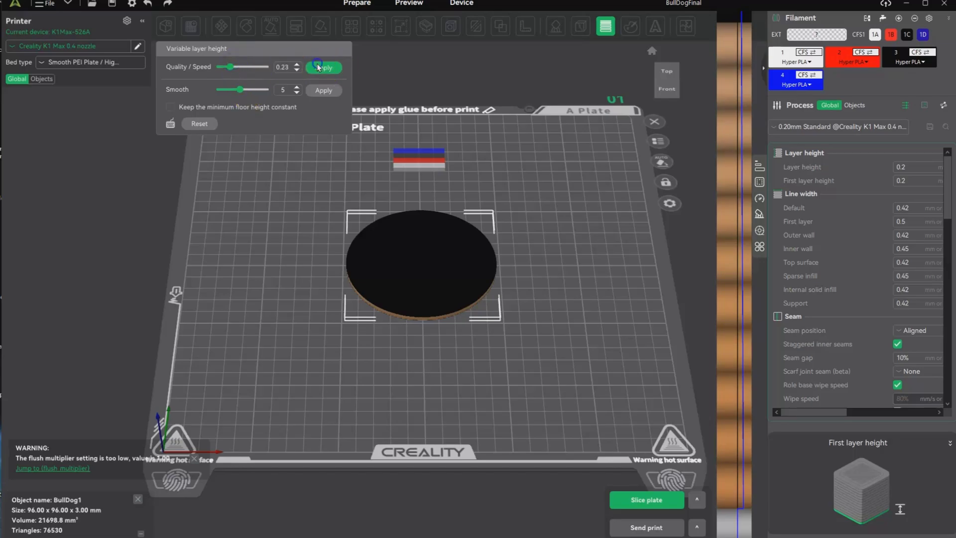
- Apply smoothed variable layer heights at quality/speed 0.23 and slice the plate (57m38s, 19.62 g)
left_click(342, 72)
left_click(329, 91)
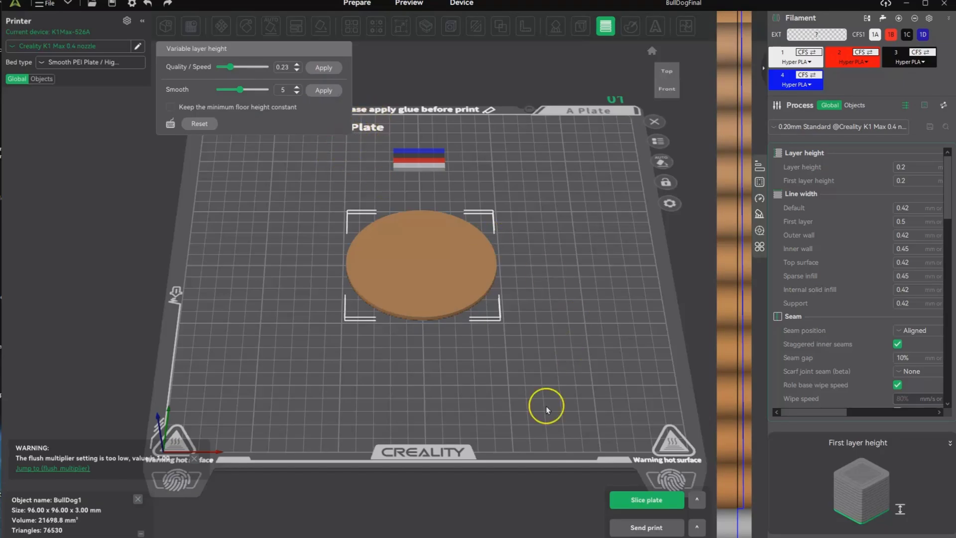
mouse_move(582, 350)
left_mouse_down()
mouse_move(569, 357)
mouse_move(595, 350)
mouse_move(578, 340)
left_mouse_up()
left_click(641, 501)
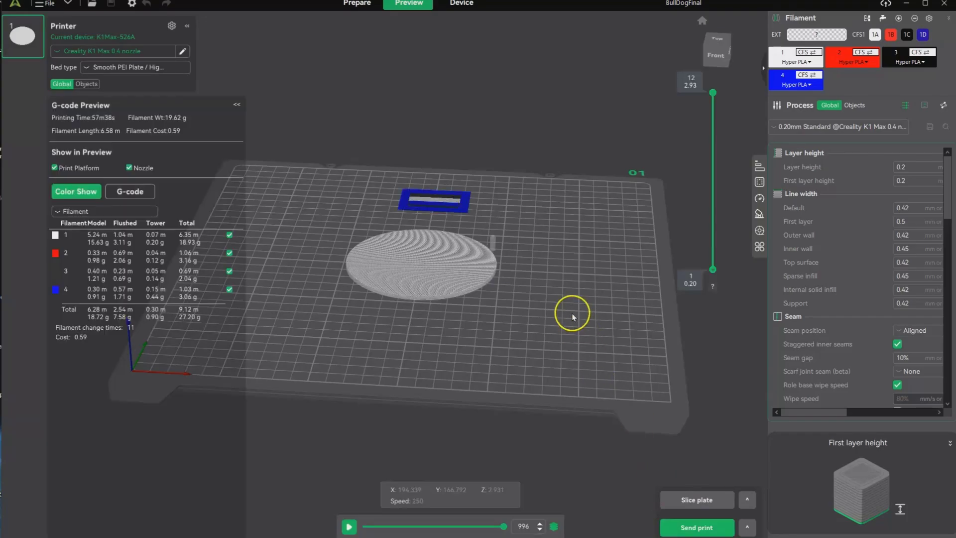
- Inspect the sliced coaster's layers in Preview, reset the camera, and bring up the Send print dialog
left_click_drag(573, 317, 580, 321)
scroll(473, 314, "up", 3)
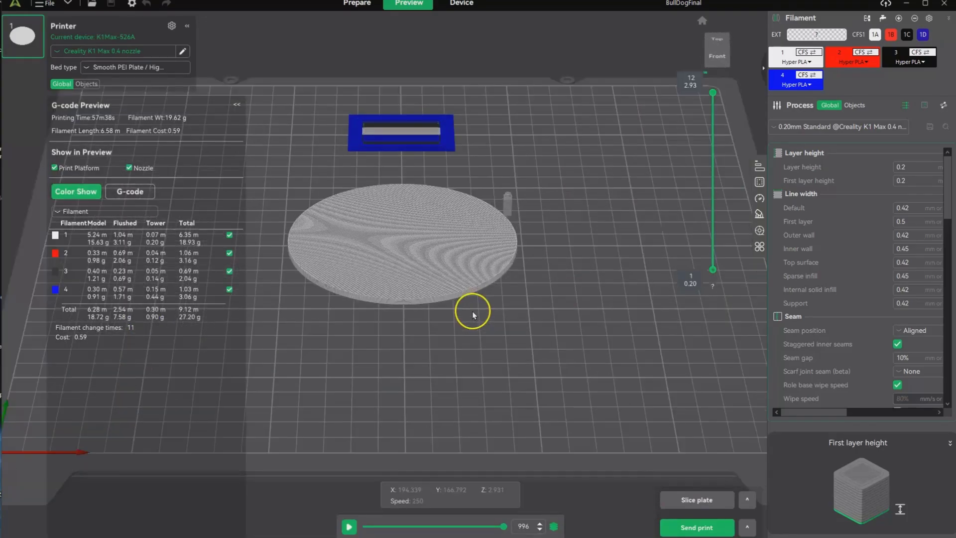
scroll(471, 311, "up", 2)
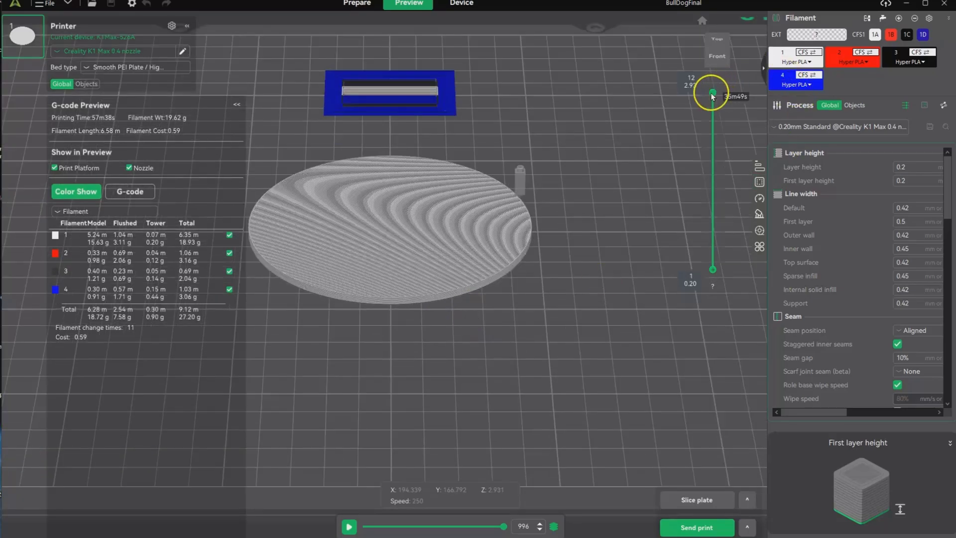
mouse_move(724, 95)
left_mouse_down()
mouse_move(709, 191)
mouse_move(713, 273)
mouse_move(710, 96)
left_mouse_up()
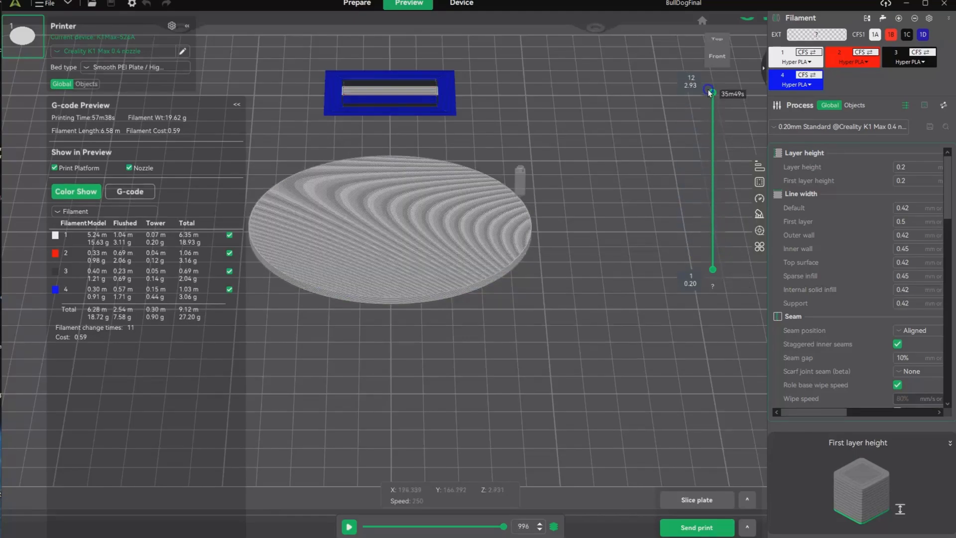
key("0")
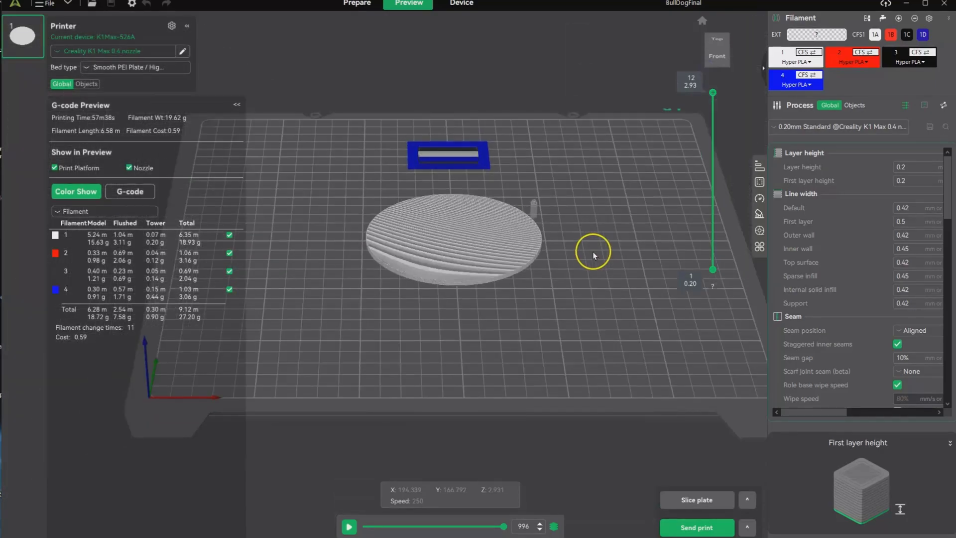
left_click(705, 530)
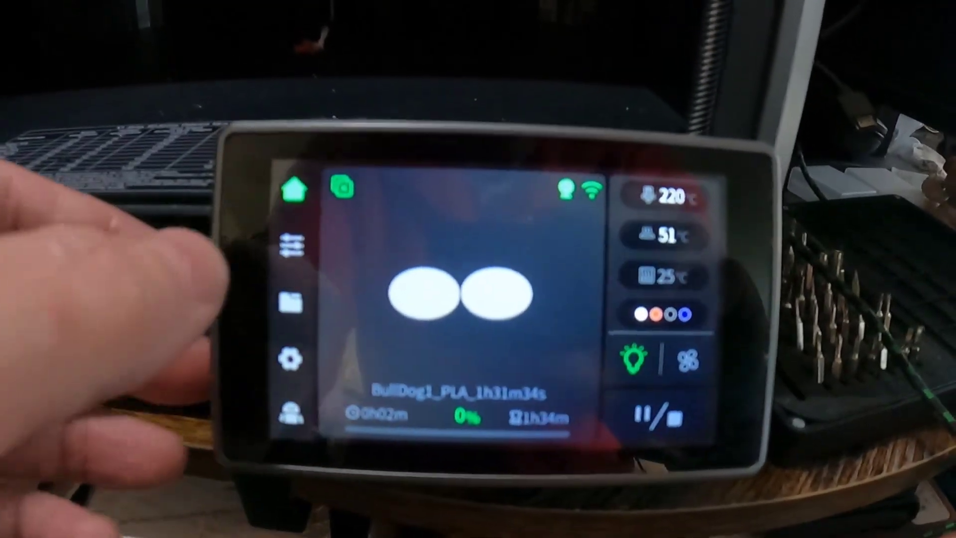
left_click(292, 245)
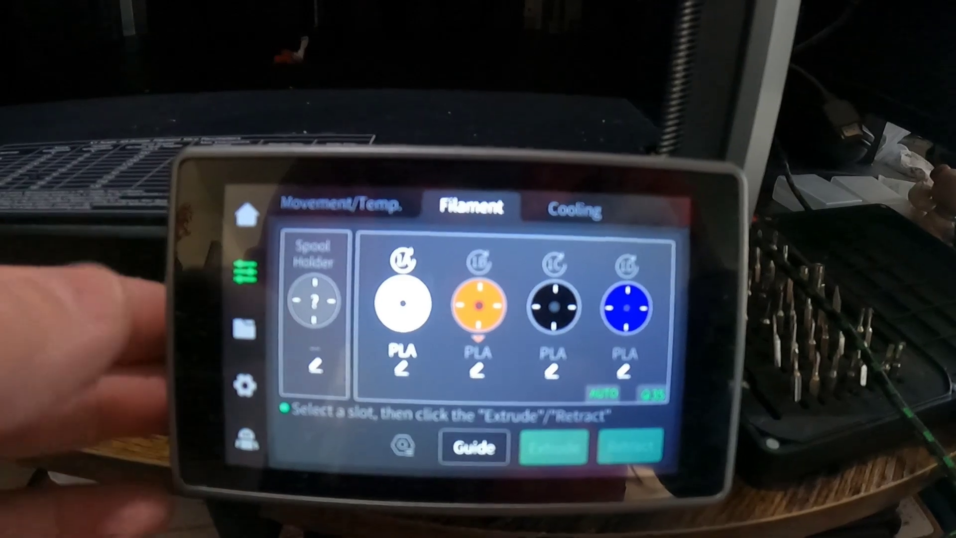
left_click(246, 214)
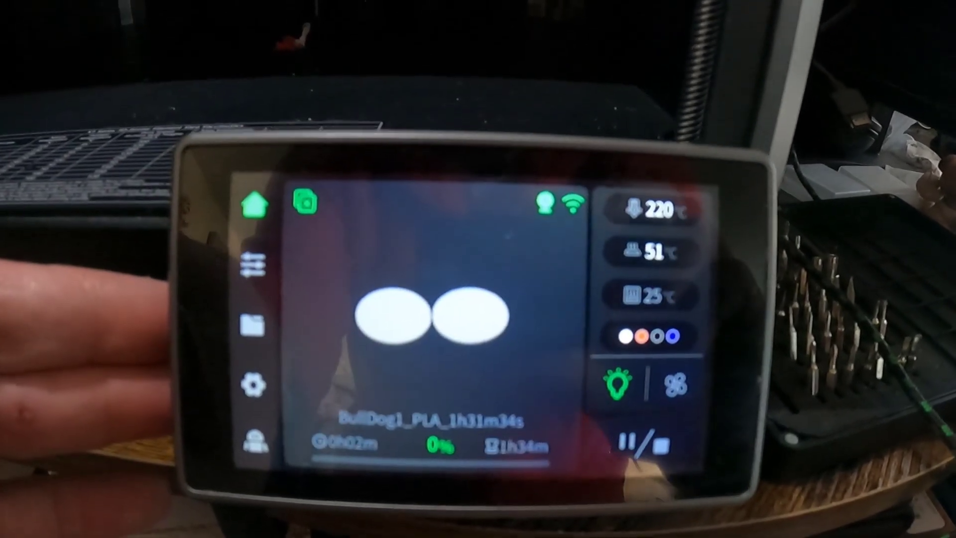